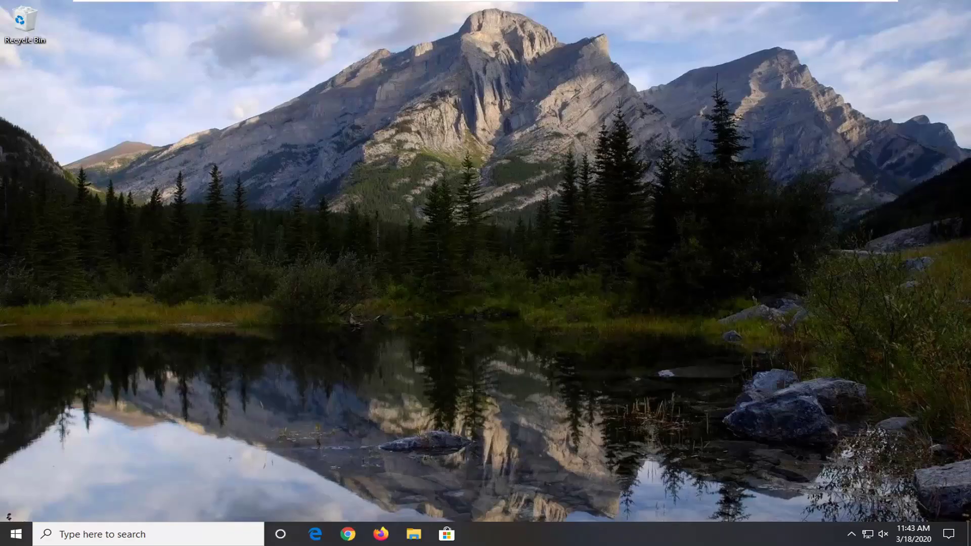
pyautogui.write('https://java.com/en/download/manual.jsp')
# - Load java.com/en/download/manual.jsp and download the Windows Online Java installer
pyautogui.press('Return')
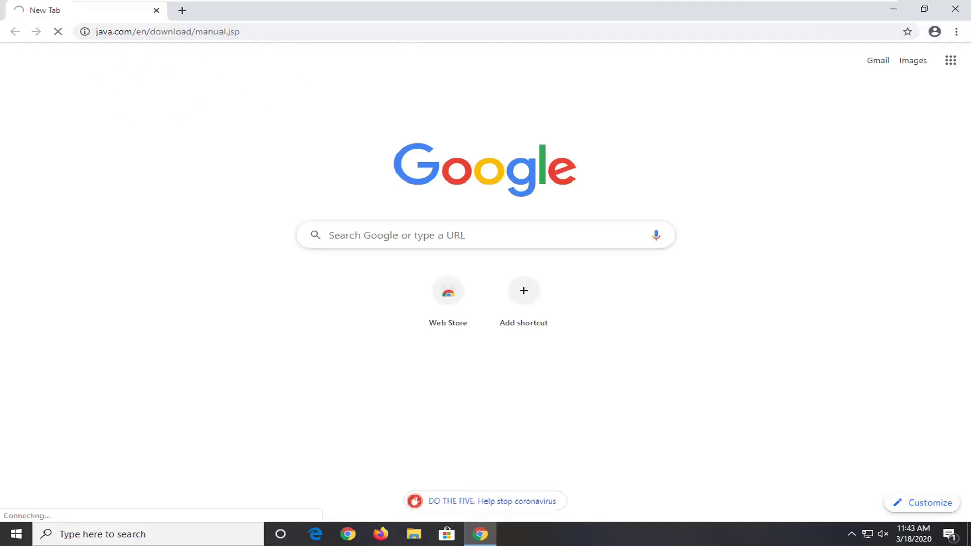
pyautogui.scroll(-1, 494, 392)
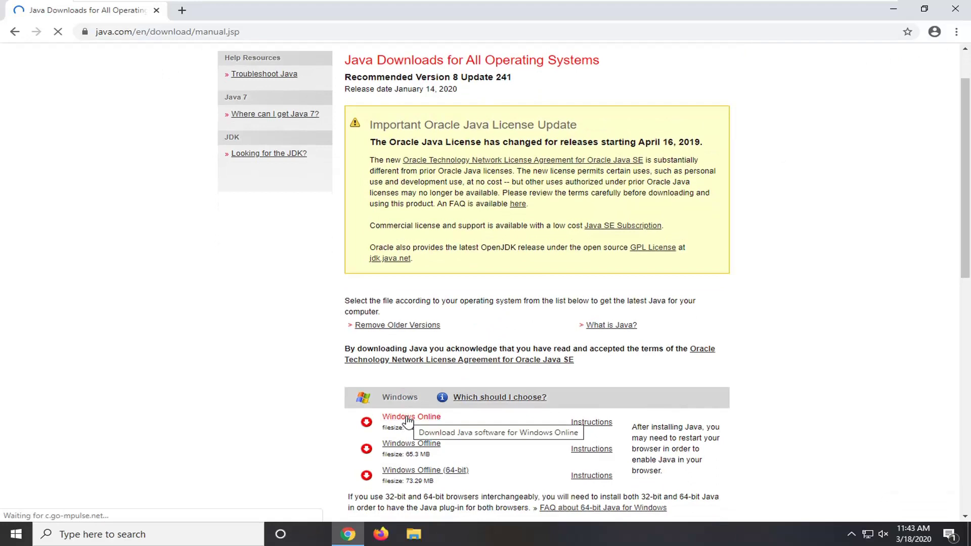
pyautogui.click(421, 422)
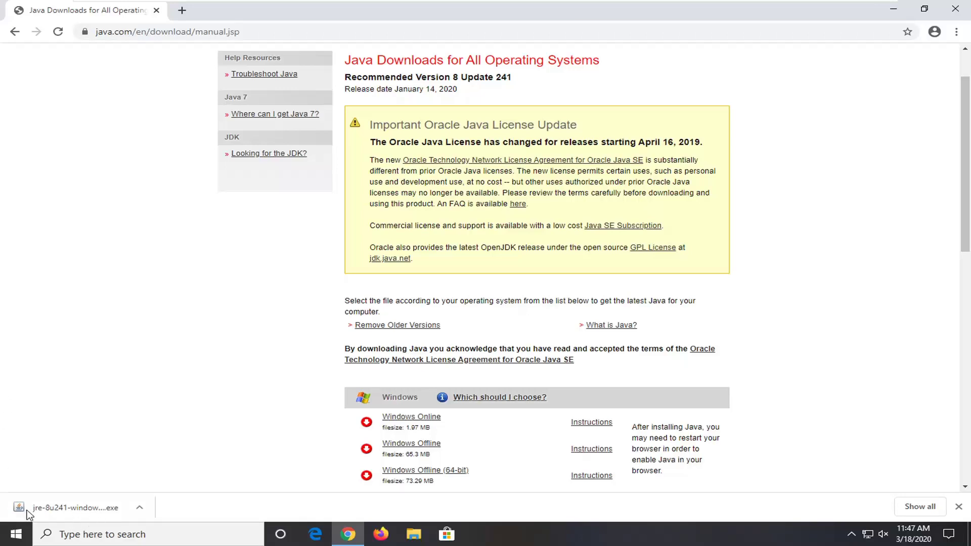
# - Run the downloaded jre-8u241 installer from Chrome's download bar
pyautogui.click(76, 507)
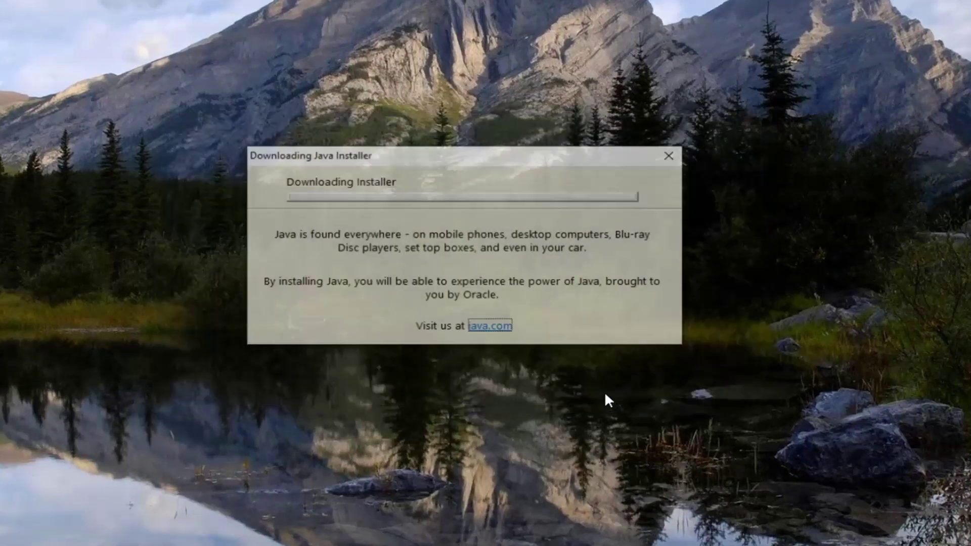
# - Accept the Java license terms and start installing Java 8 Update 241
pyautogui.click(605, 398)
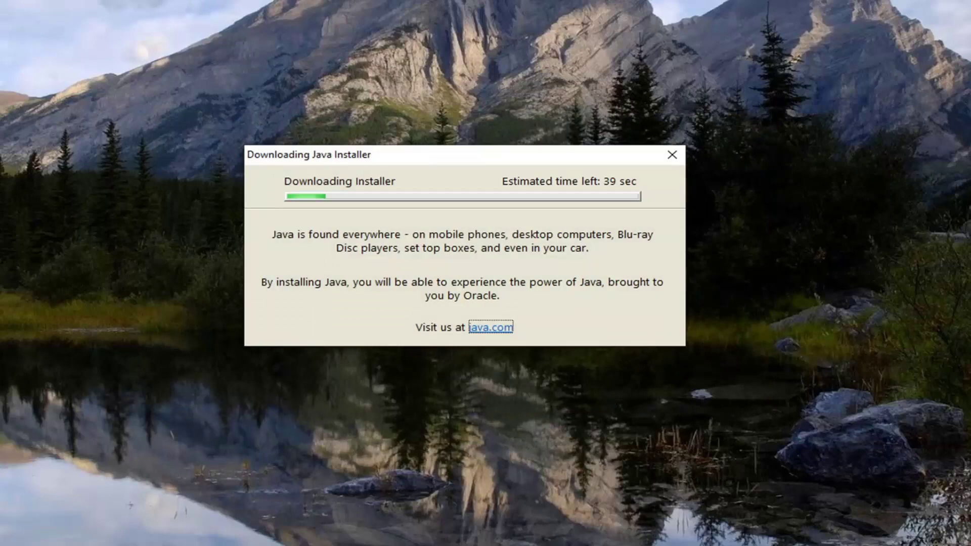